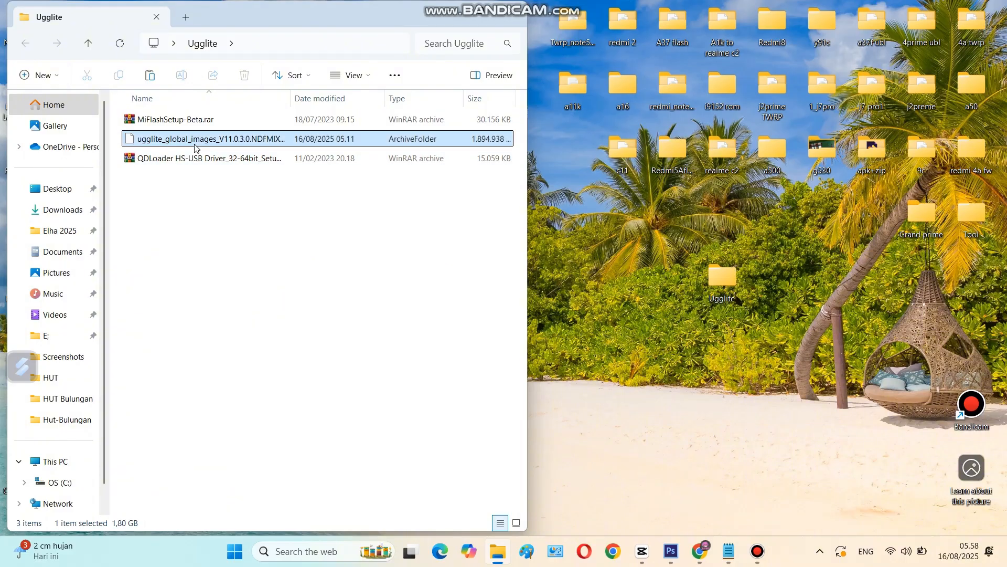
# Step: Extract the ugglite_global_images_V11.0.3.0 firmware archive into its own folder inside the Ugglite folder
pyautogui.rightClick(194, 147)
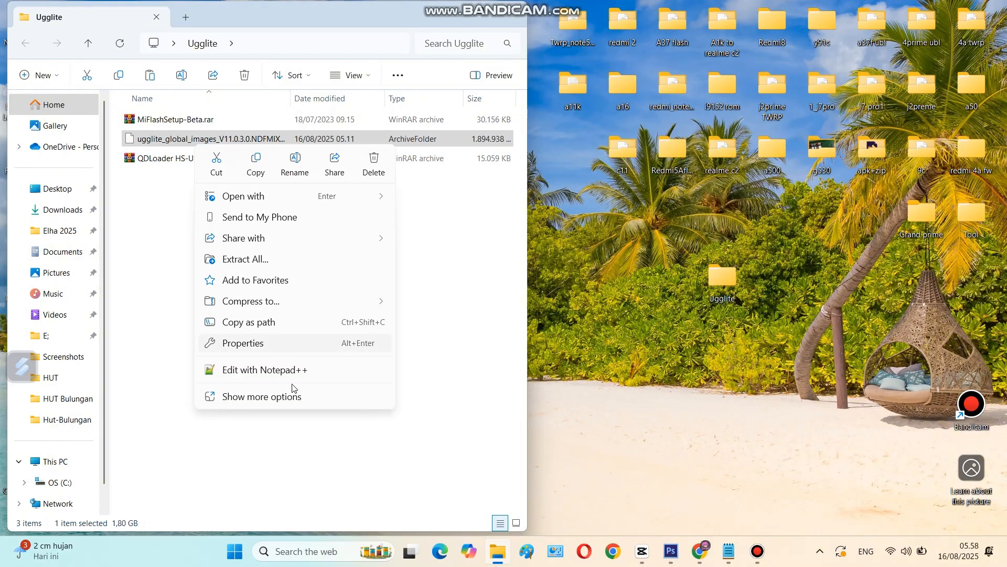
pyautogui.click(292, 401)
pyautogui.click(304, 297)
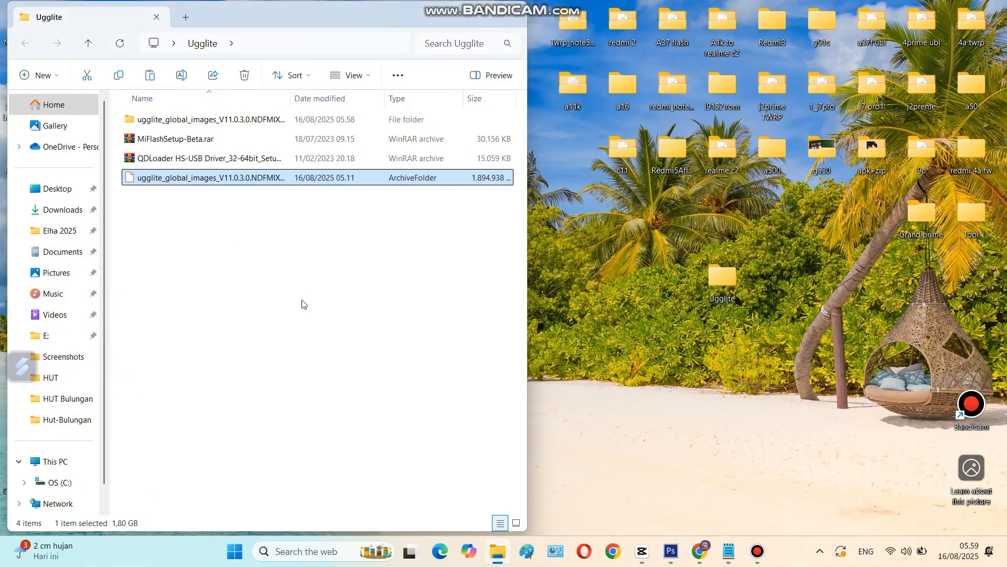
# Step: Extract MiFlashSetup-Beta.rar into a MiFlashSetup-Beta folder inside the Ugglite folder
pyautogui.click(213, 143)
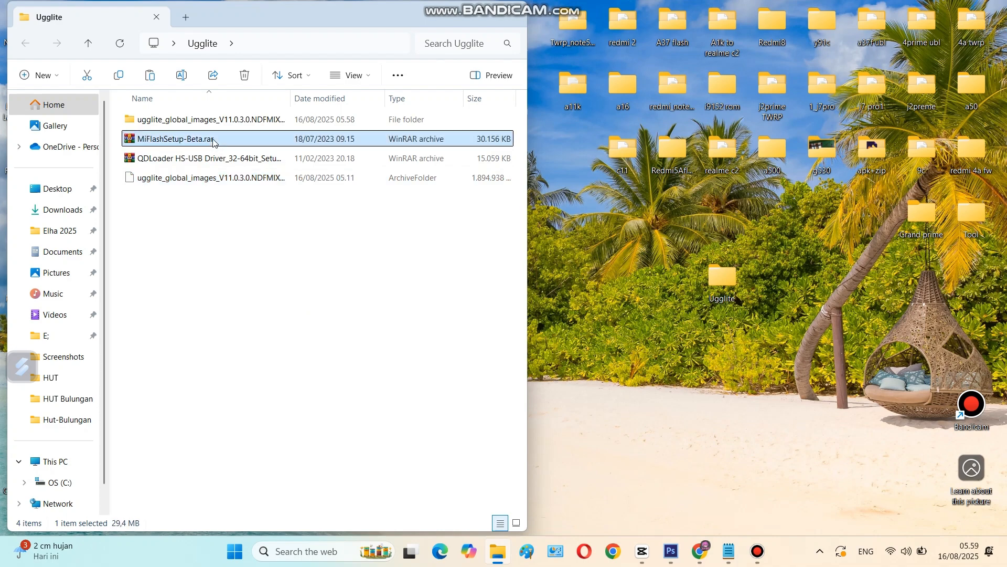
pyautogui.rightClick(213, 144)
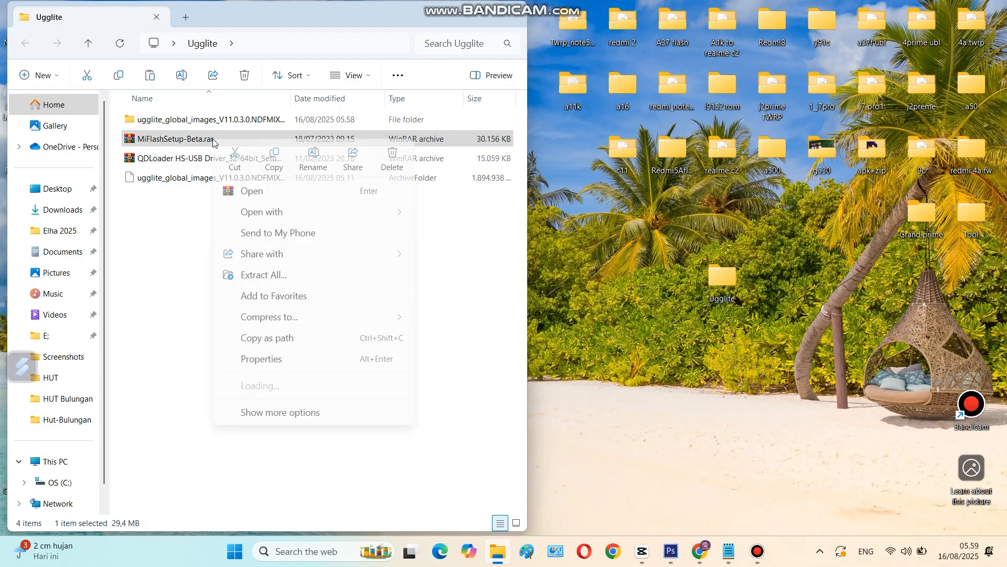
pyautogui.click(296, 414)
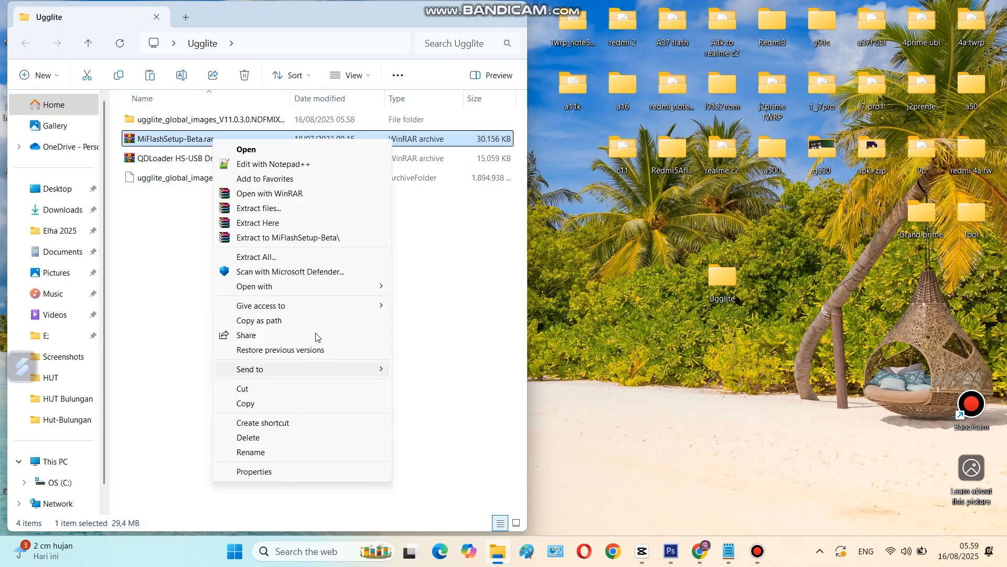
pyautogui.click(310, 236)
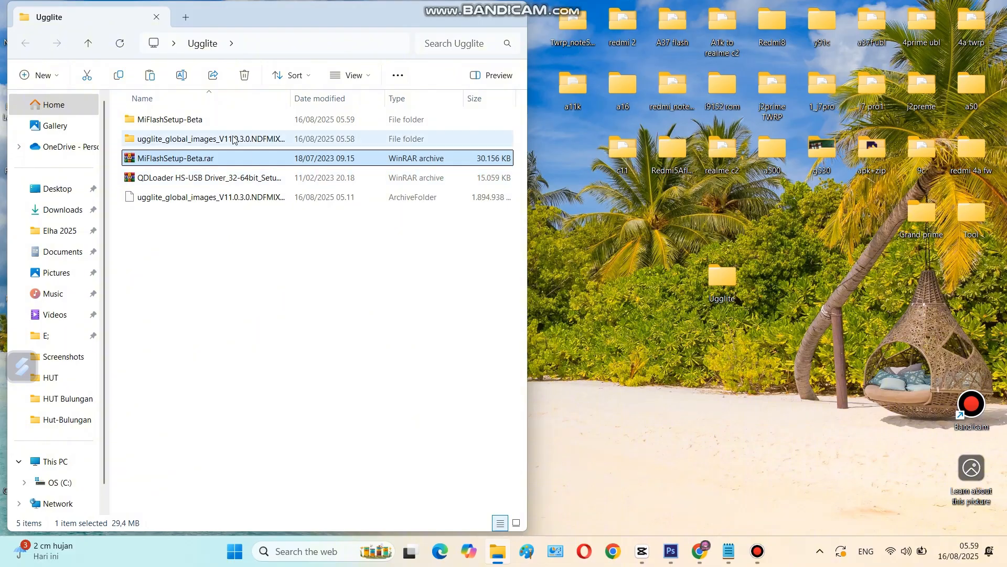
pyautogui.doubleClick(225, 123)
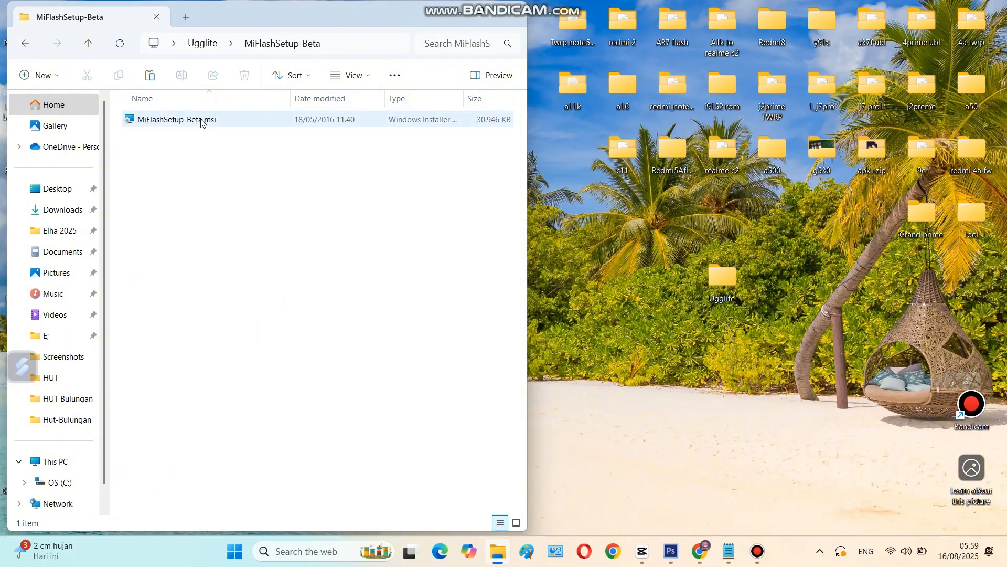
pyautogui.click(200, 120)
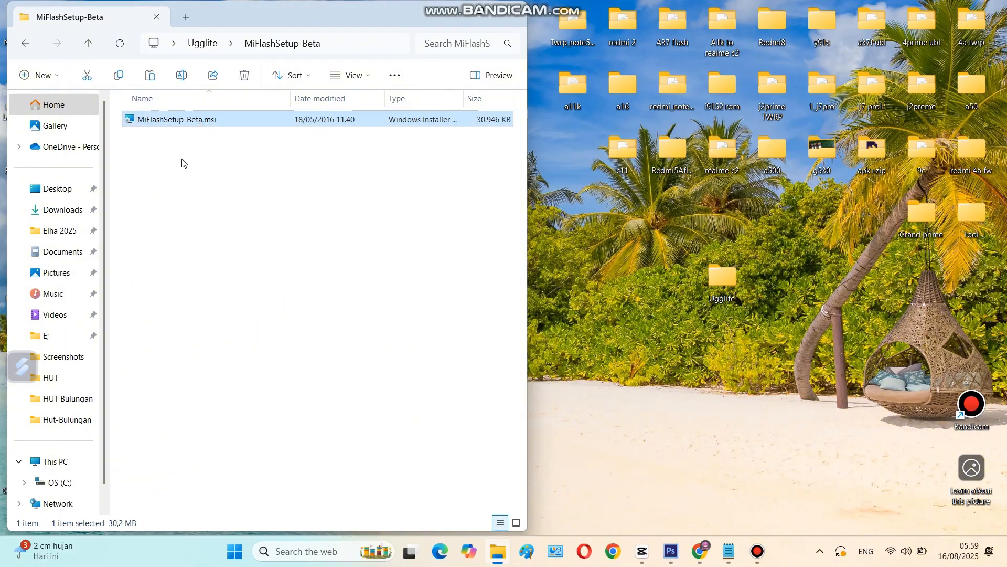
pyautogui.doubleClick(192, 124)
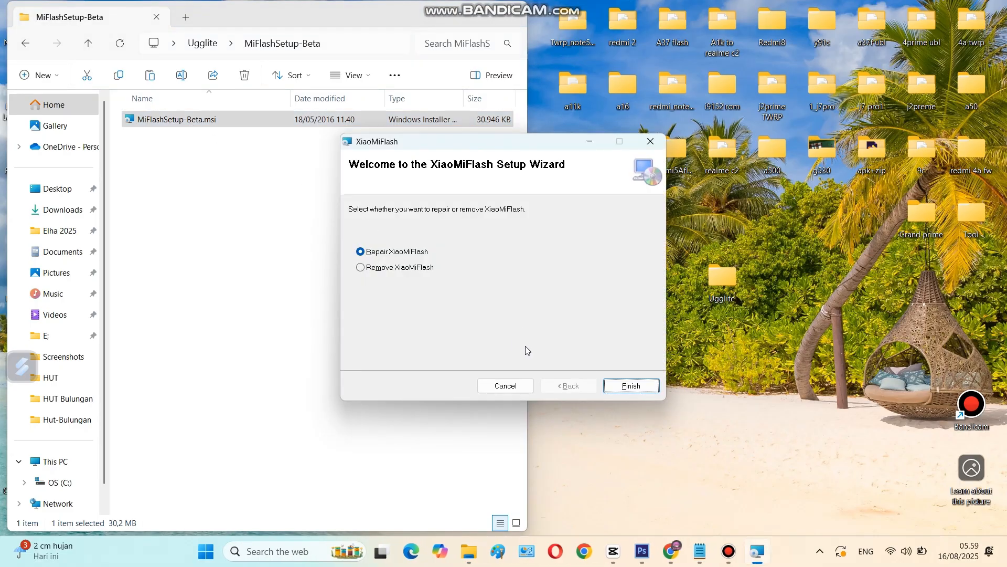
pyautogui.moveTo(461, 152); pyautogui.dragTo(352, 96)
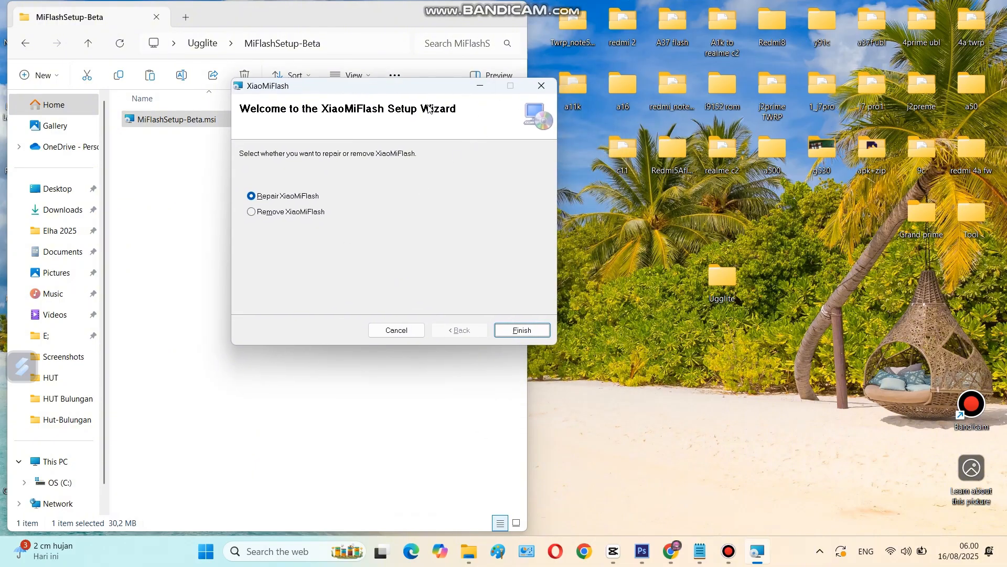
pyautogui.click(542, 85)
pyautogui.click(588, 292)
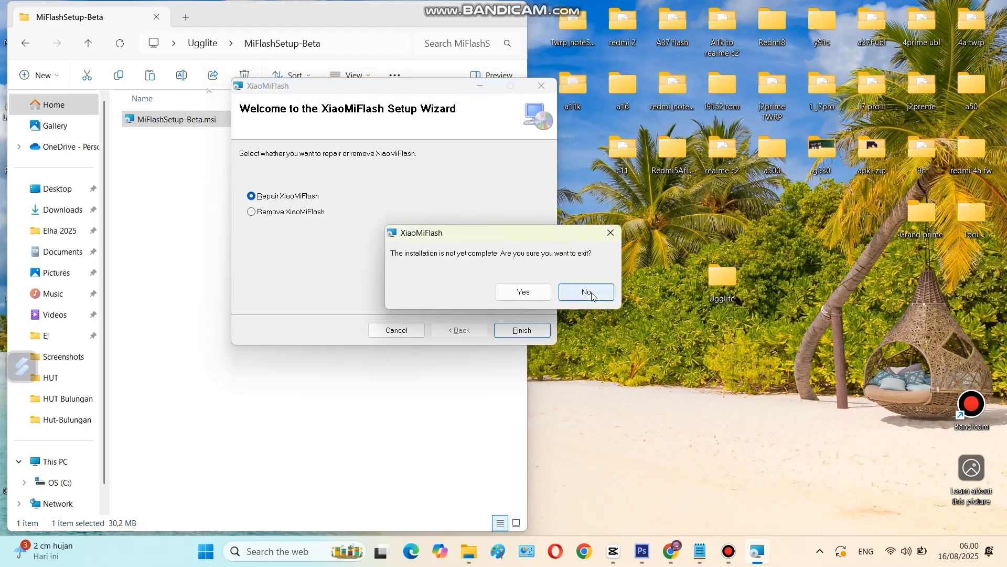
pyautogui.click(411, 330)
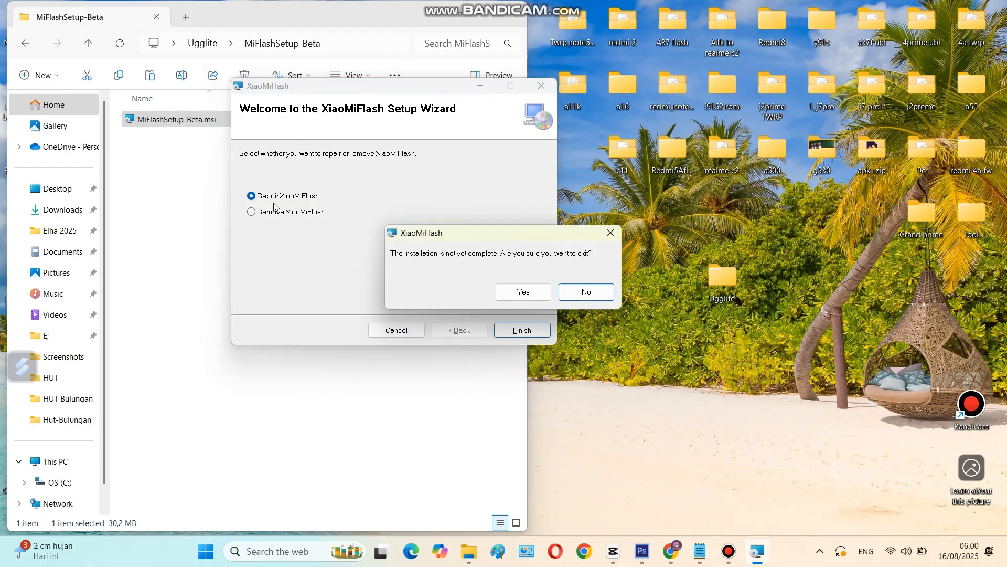
pyautogui.click(525, 292)
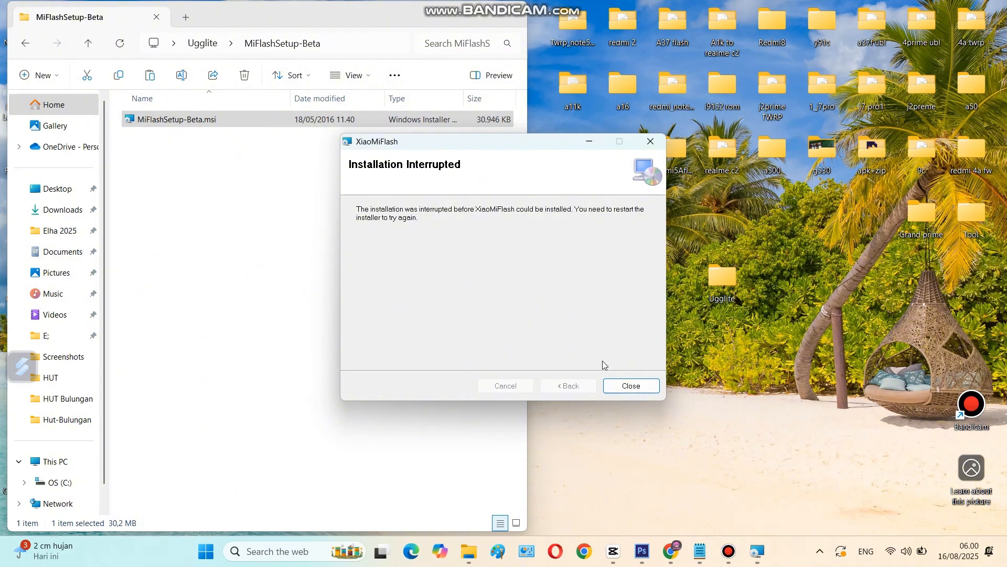
pyautogui.click(650, 388)
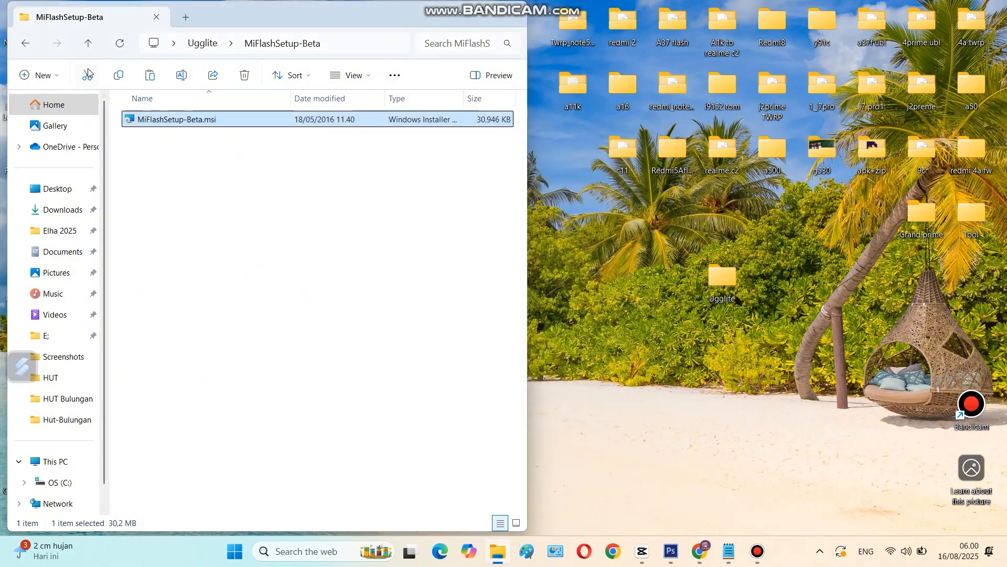
pyautogui.click(89, 47)
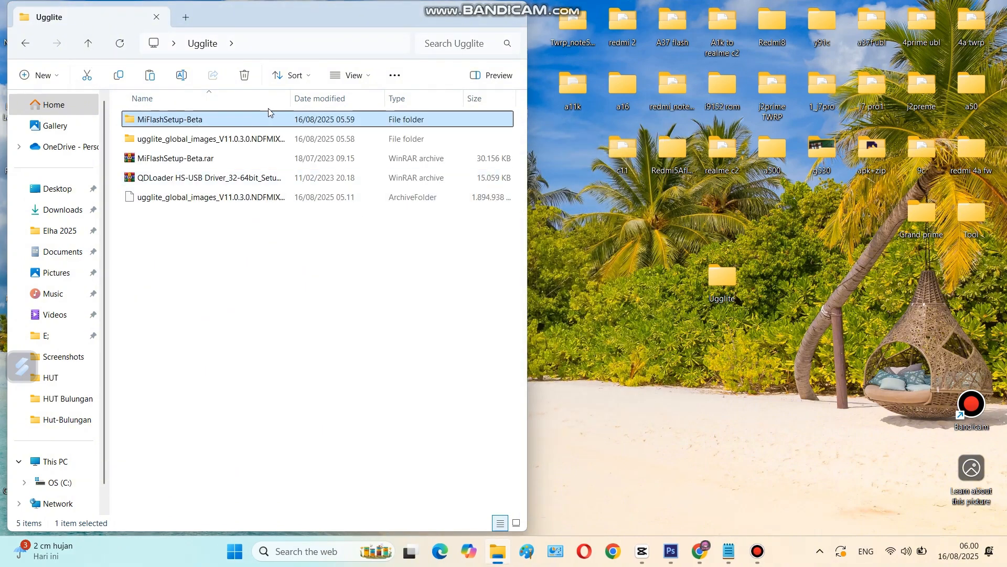
# Step: Clear the file window away and launch XiaoMiFlash from its desktop shortcut
pyautogui.click(451, 18)
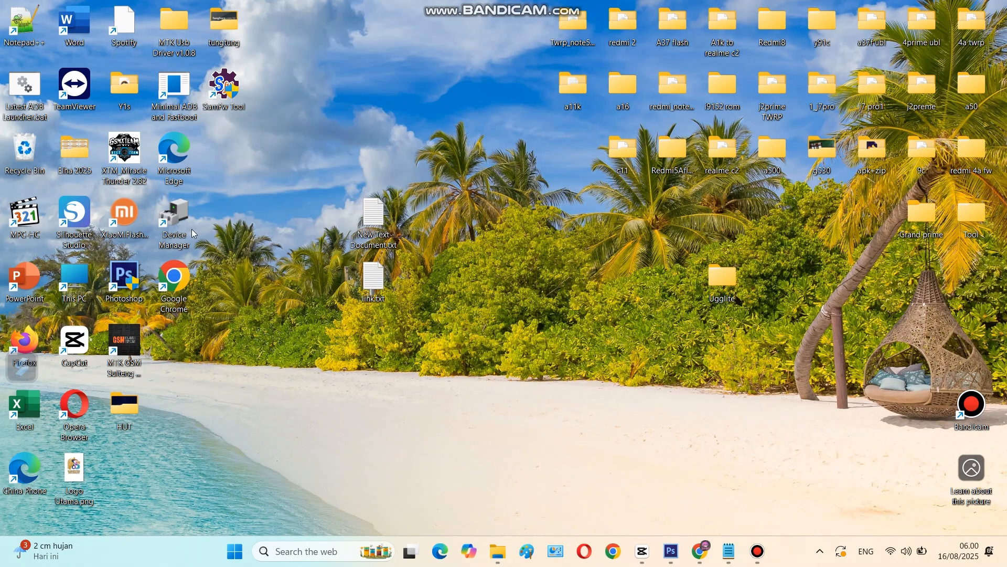
pyautogui.moveTo(137, 225); pyautogui.dragTo(243, 159)
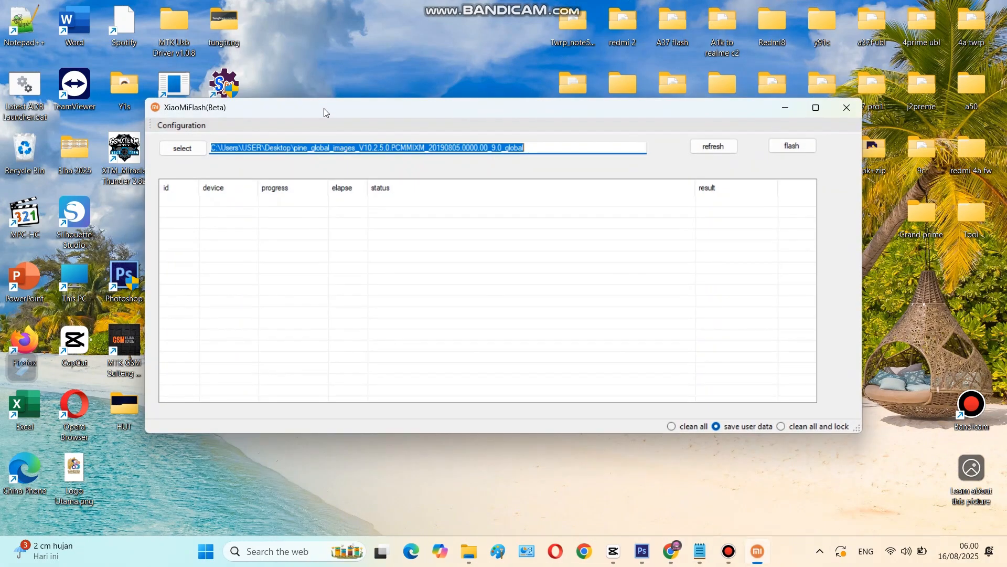
pyautogui.moveTo(326, 112); pyautogui.dragTo(206, 49)
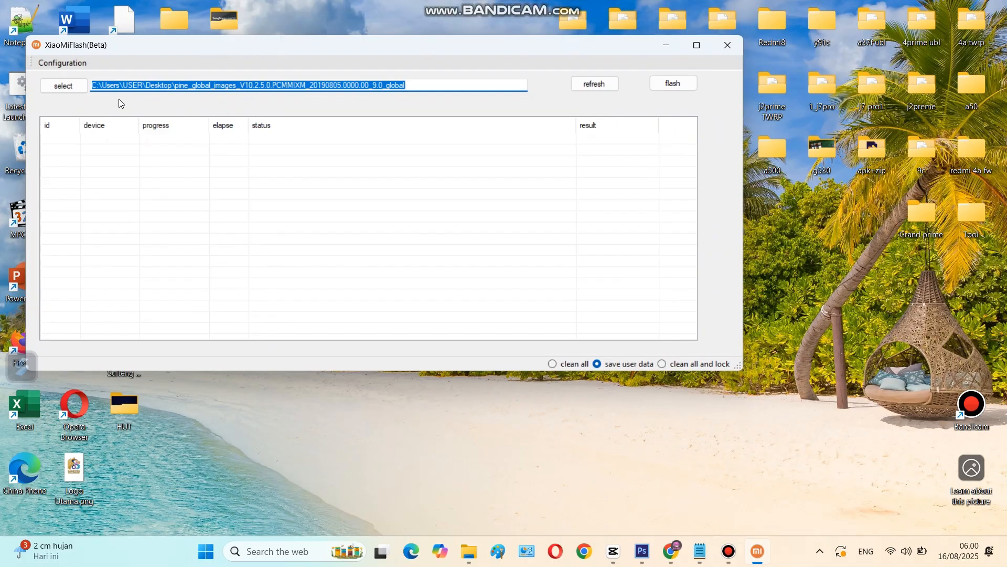
# Step: Choose the inner ugglite_global_images_V11.0.3.0.NDFMIXM_20191022.0000.00_7.1_global folder under Desktop\Ugglite as the firmware to flash
pyautogui.click(67, 85)
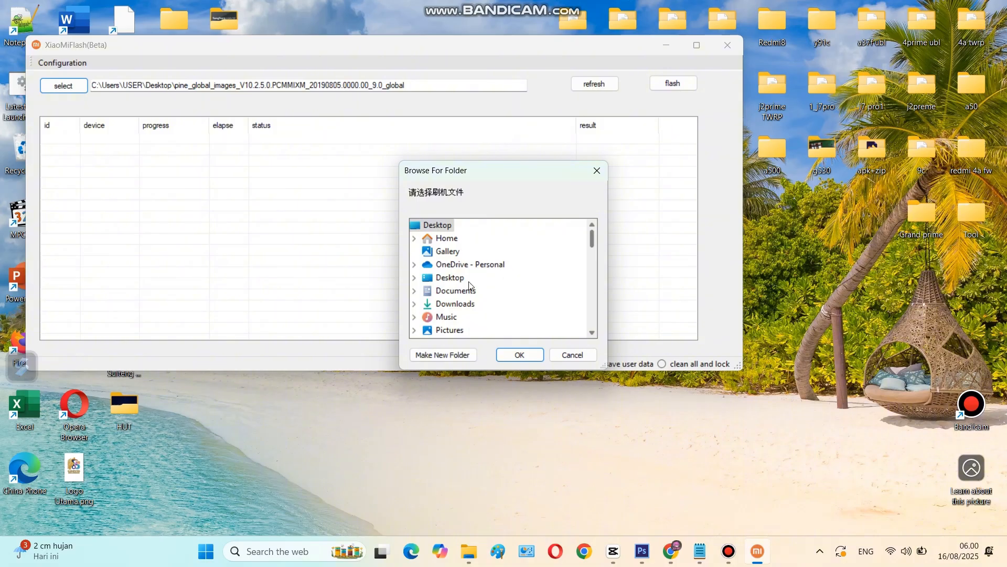
pyautogui.click(415, 277)
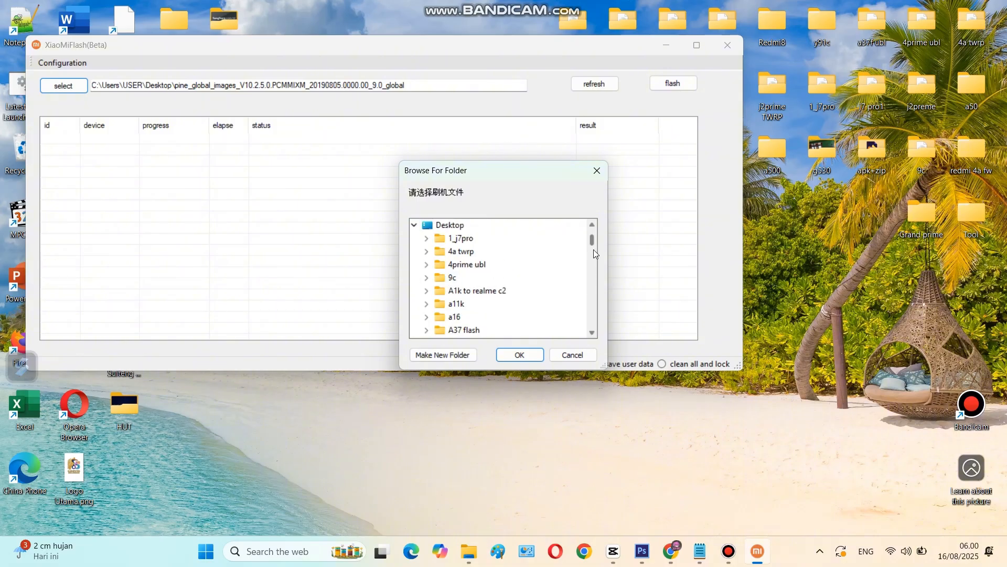
pyautogui.moveTo(593, 239); pyautogui.dragTo(590, 269)
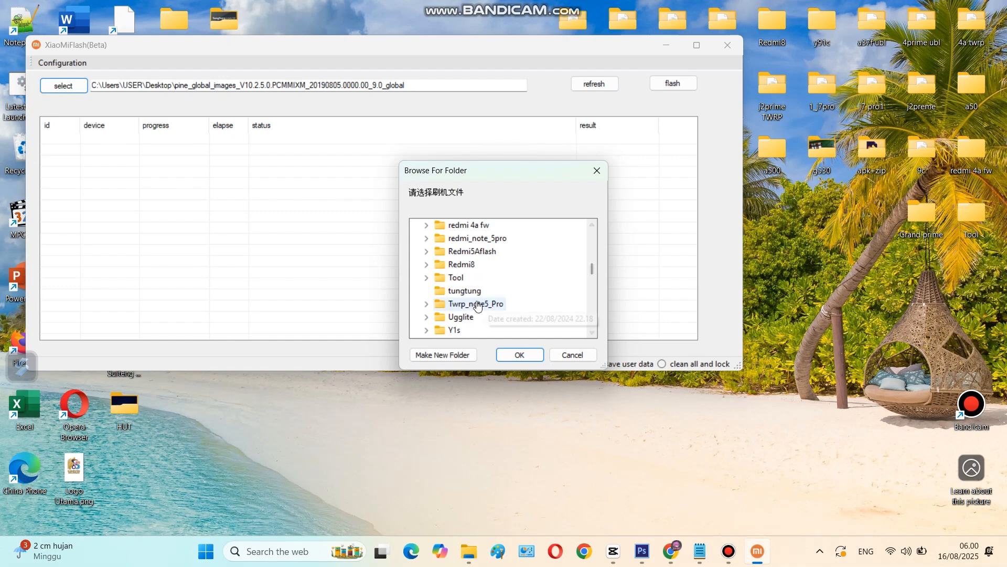
pyautogui.click(427, 317)
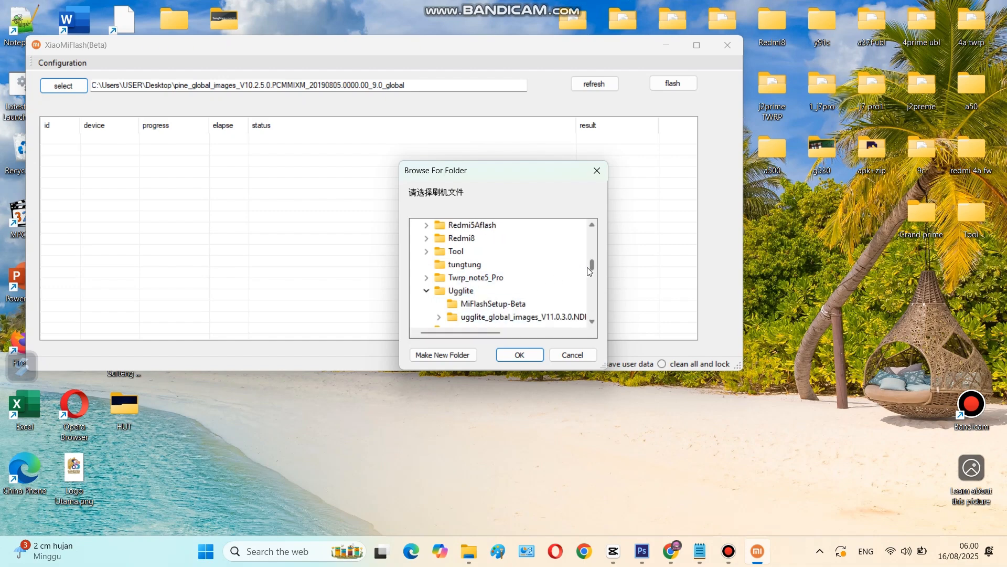
pyautogui.moveTo(592, 267); pyautogui.dragTo(592, 266)
pyautogui.scroll(-1, 592, 269)
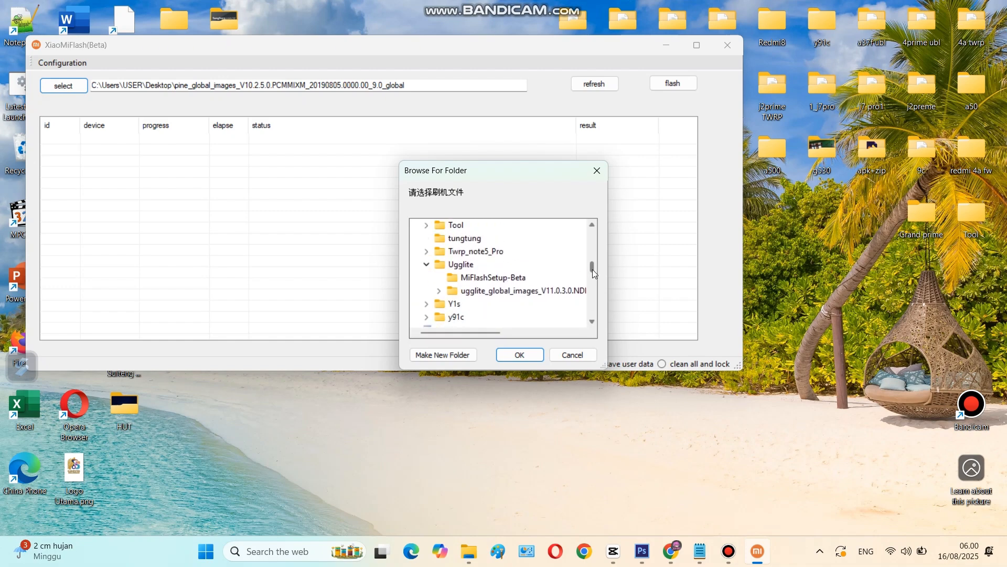
pyautogui.click(439, 291)
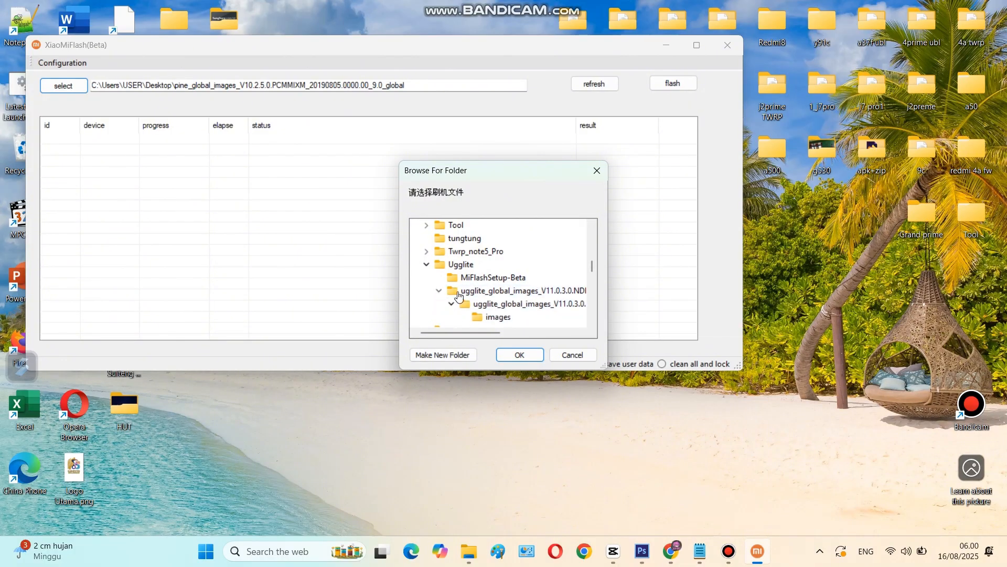
pyautogui.click(523, 304)
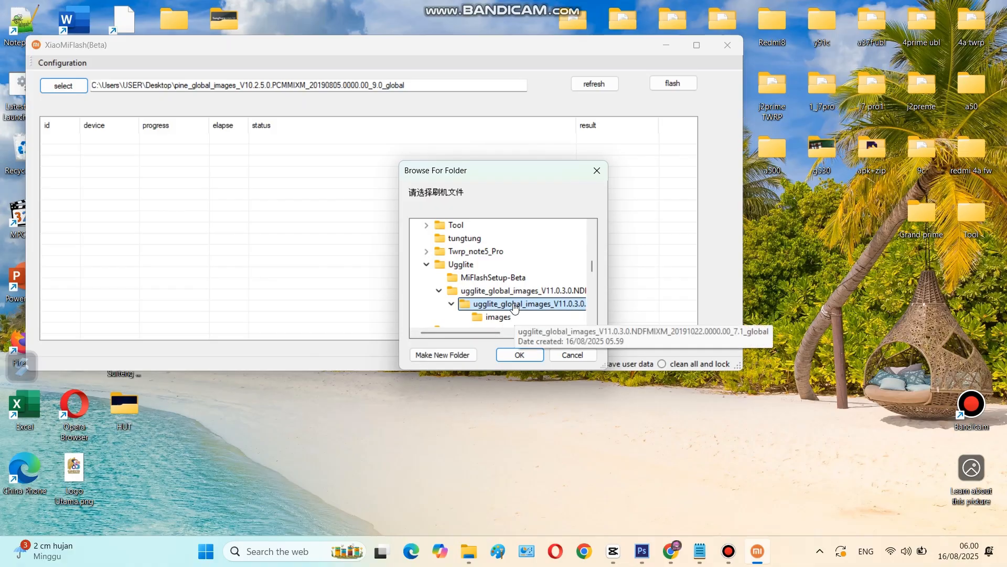
pyautogui.click(525, 357)
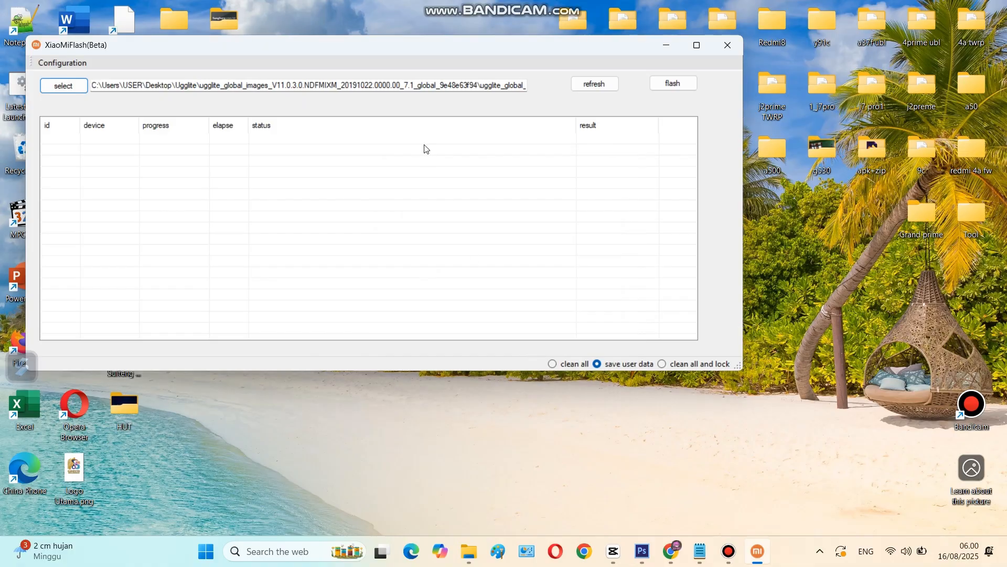
# Step: Open Device Manager and examine the Ports (COM & LPT) category for the connected phone
pyautogui.moveTo(368, 46); pyautogui.dragTo(347, 34)
pyautogui.click(260, 551)
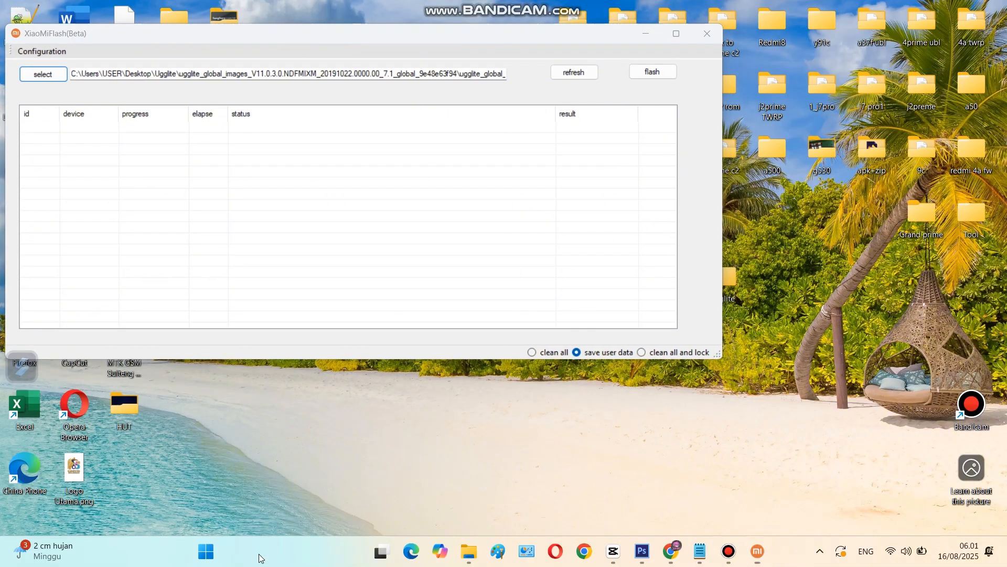
pyautogui.write('device Manager')
pyautogui.write('ice')
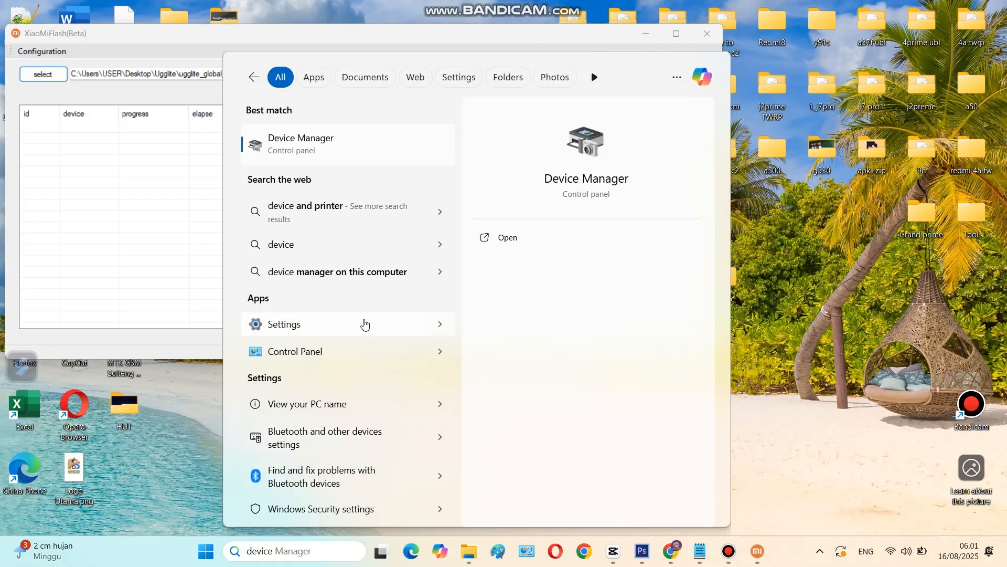
pyautogui.click(373, 140)
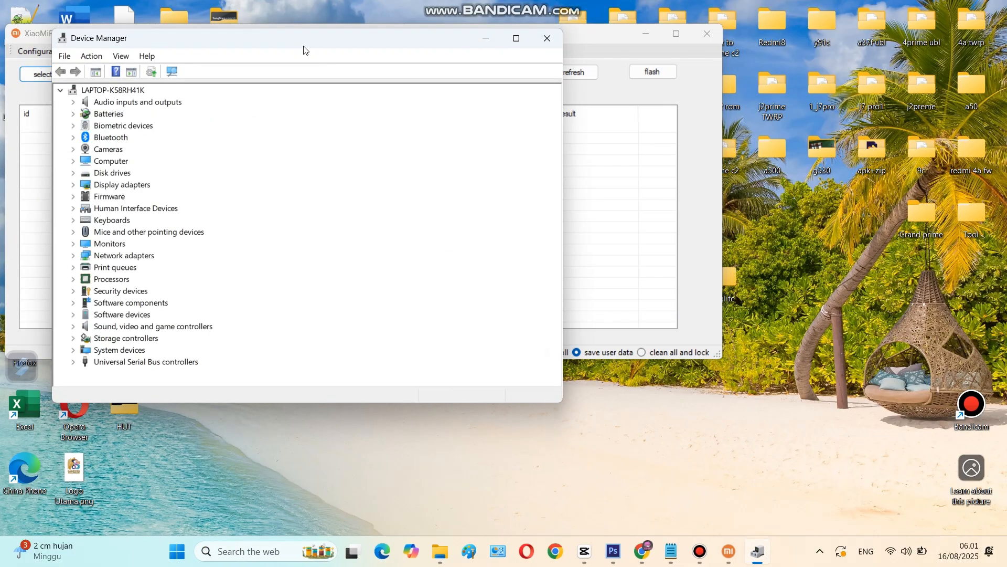
pyautogui.moveTo(304, 50); pyautogui.dragTo(280, 63)
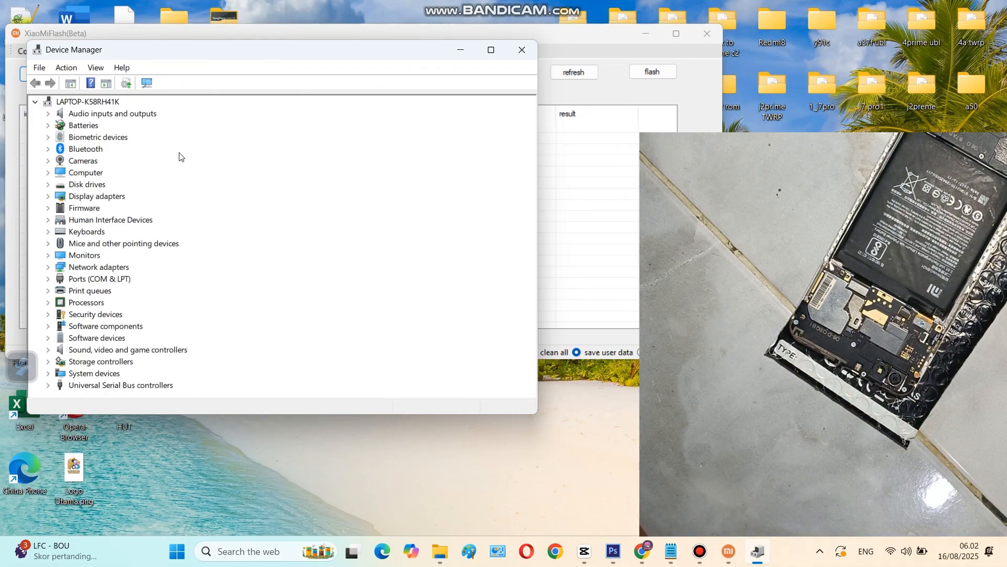
pyautogui.click(48, 281)
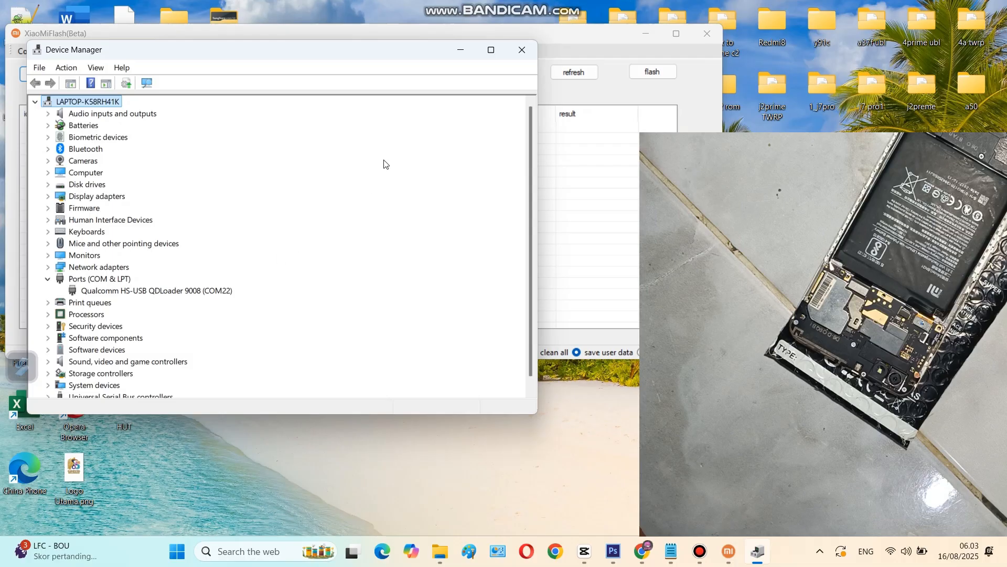
pyautogui.click(460, 53)
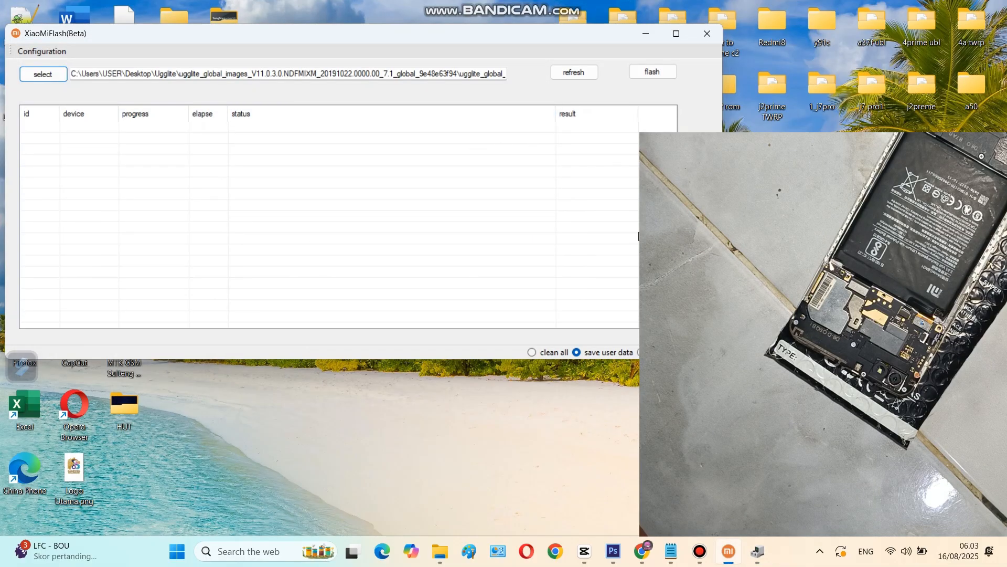
# Step: Detect the connected phone in XiaoMiFlash and start flashing it with the clean all option
pyautogui.click(532, 353)
pyautogui.click(574, 73)
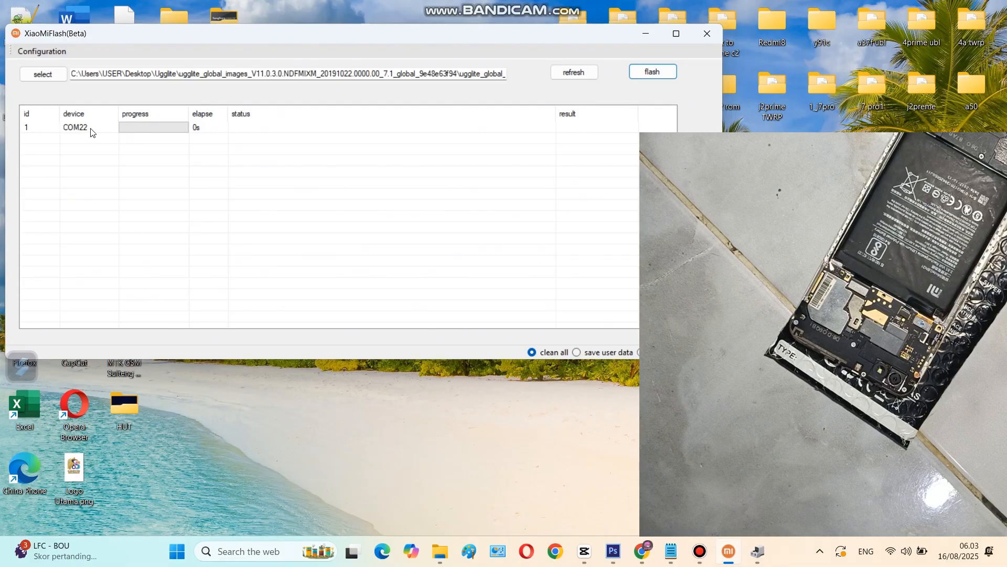
pyautogui.click(653, 73)
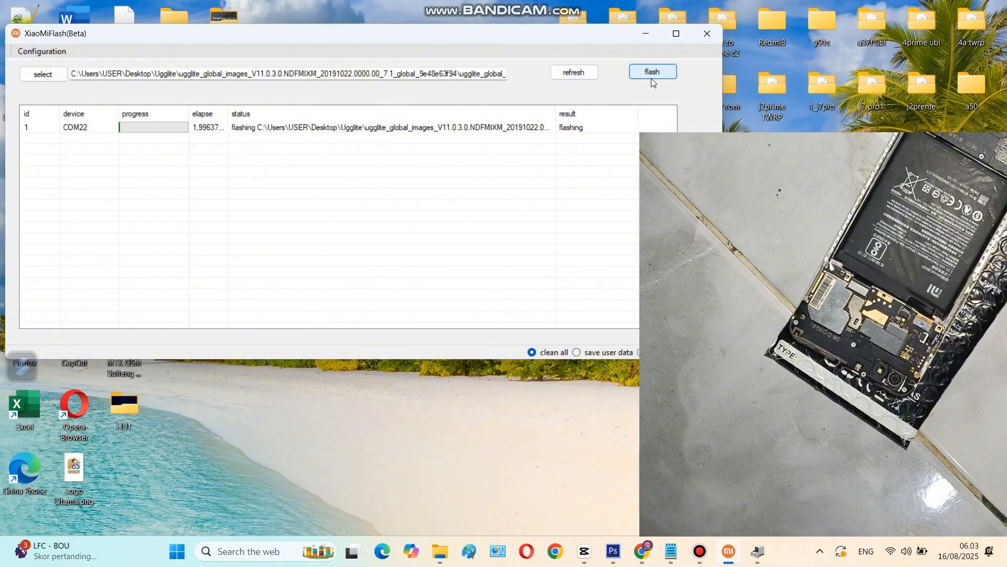